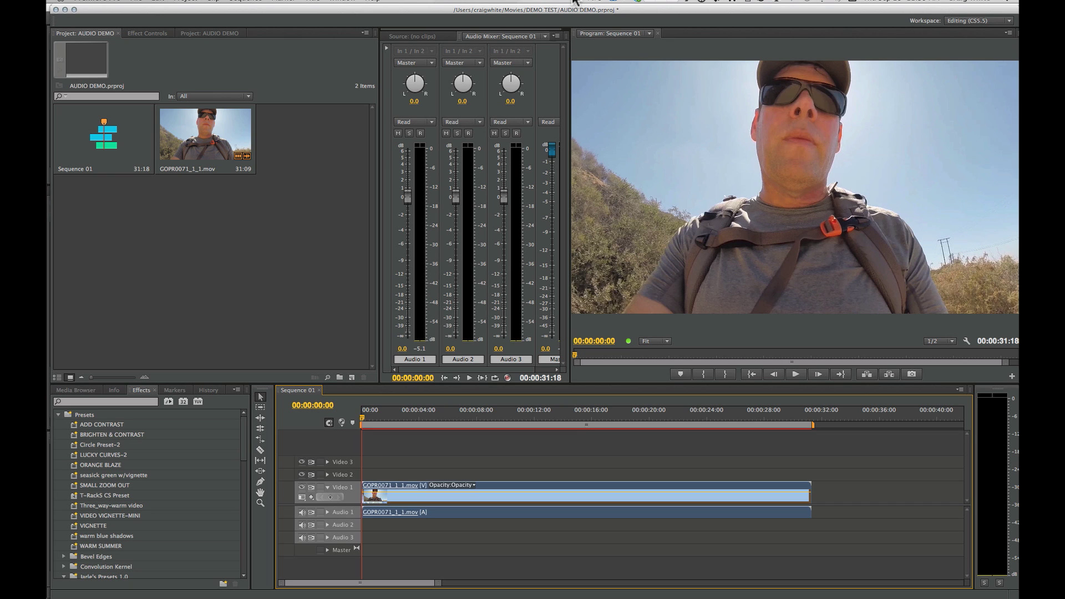
Step: Play Sequence 01 from the start and stop at 00:00:08:19 to hear the wind noise
key("space")
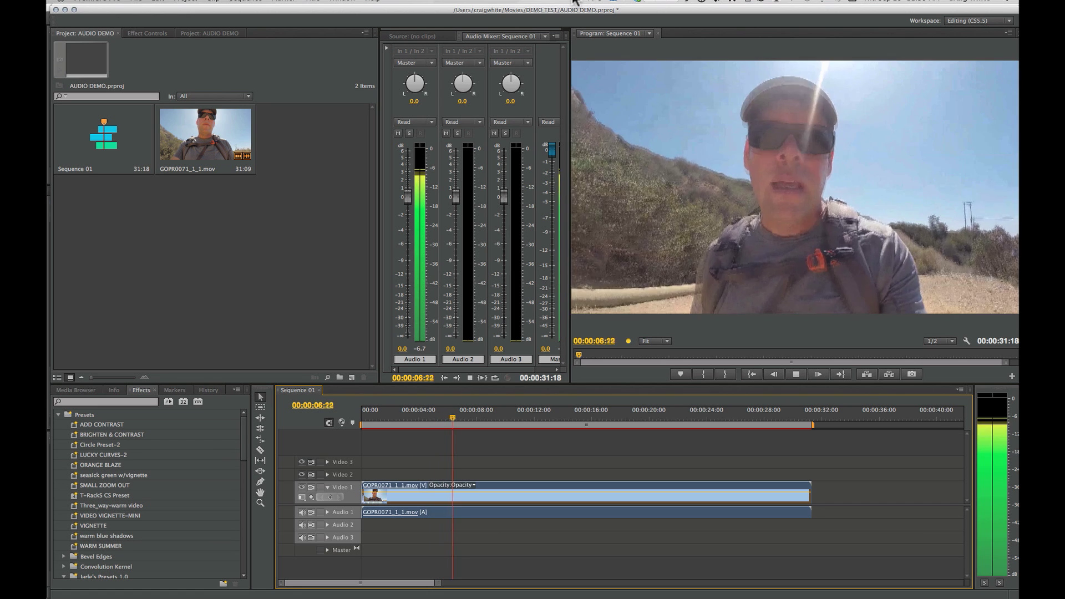
key("space")
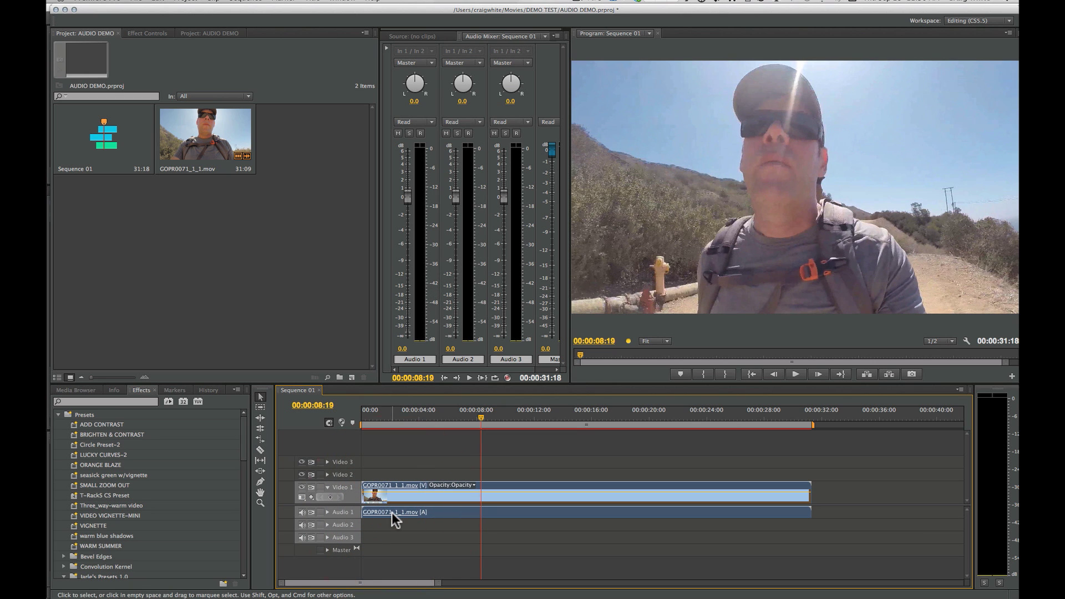
Step: Send the Audio 1 clip to Audition with Edit Clip In Adobe Audition
right_click(431, 510)
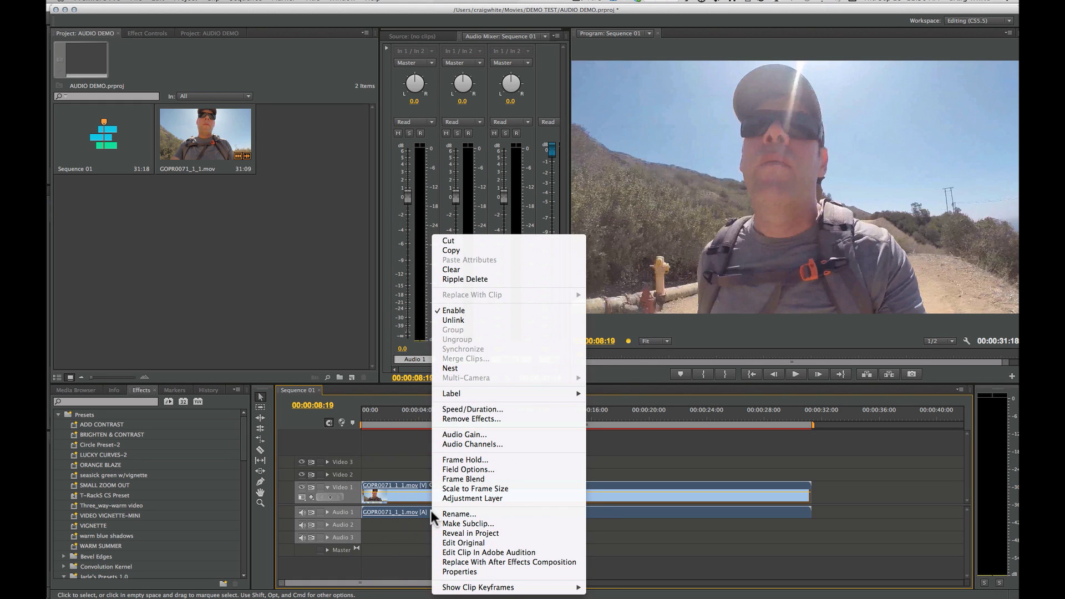
left_click(464, 551)
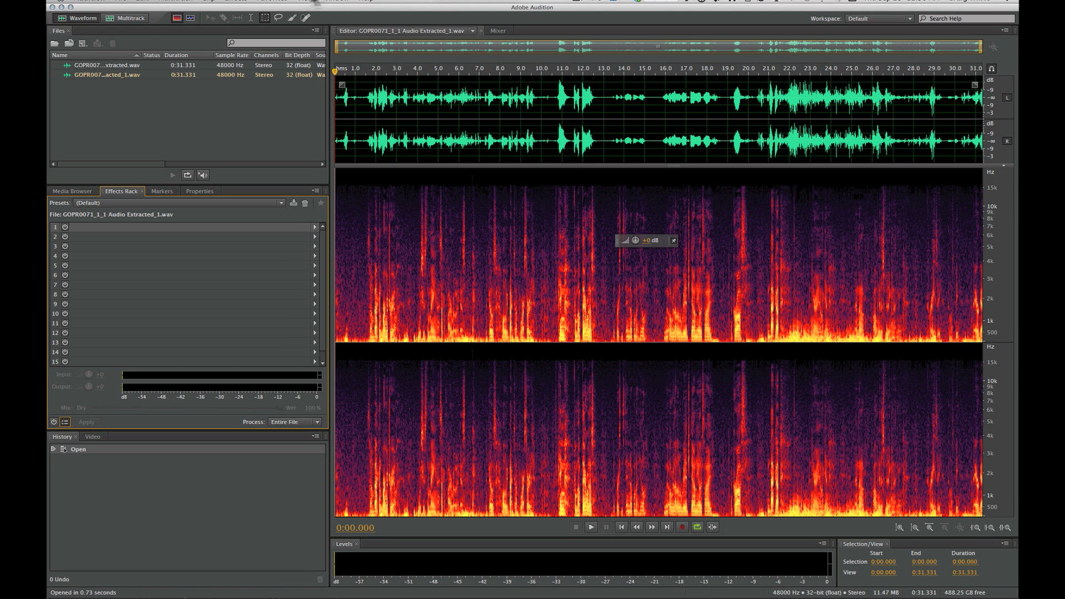
left_click(301, 2)
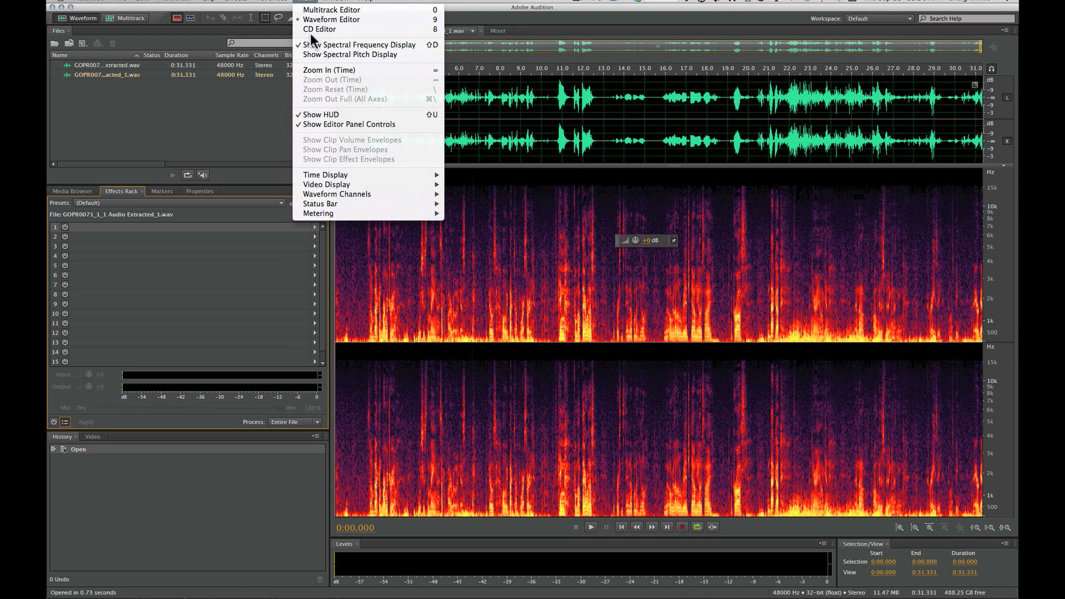
left_click(309, 2)
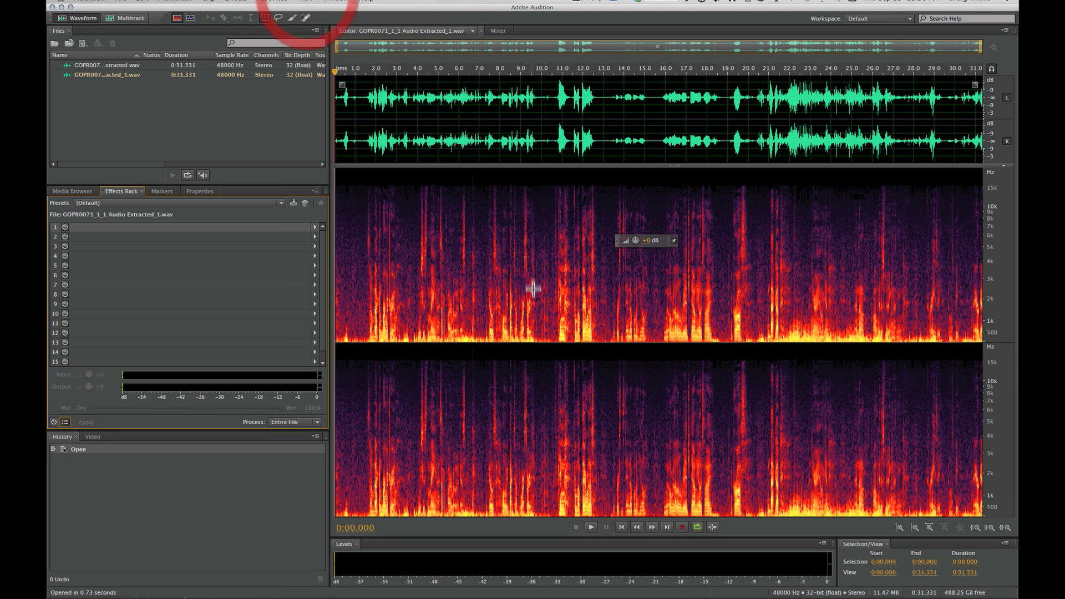
left_click(309, 2)
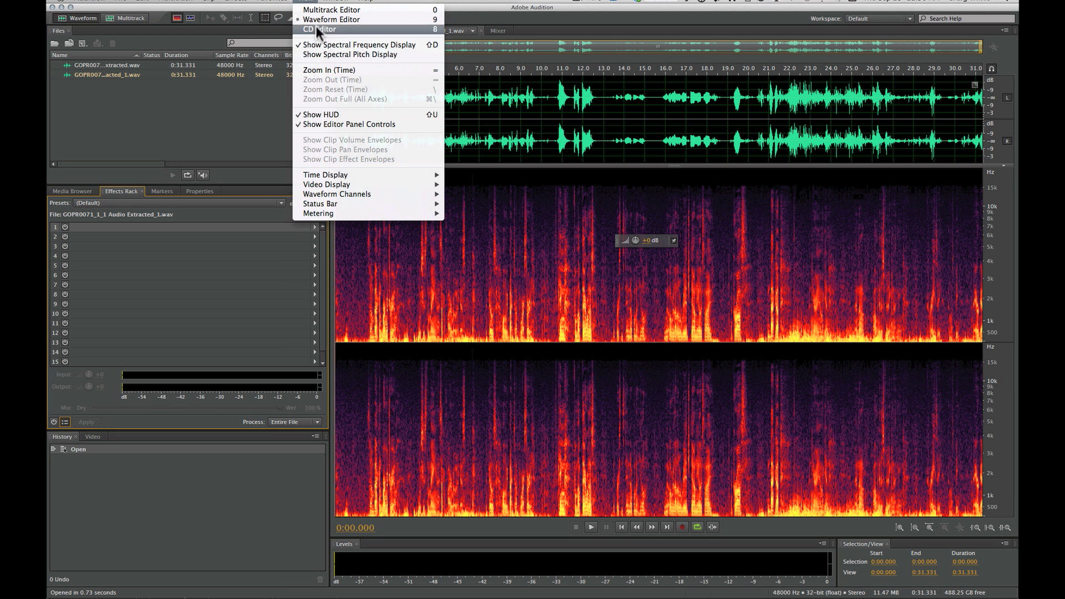
left_click(315, 21)
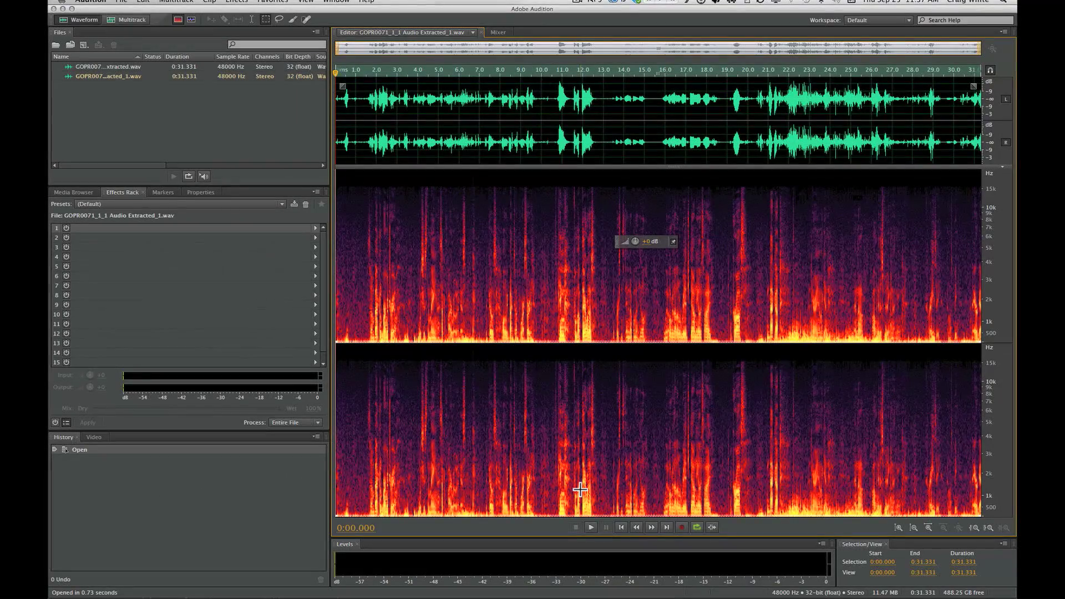
Step: Play the extracted audio, then replay it from the start to 9.2 seconds to judge the cleanup
key("space")
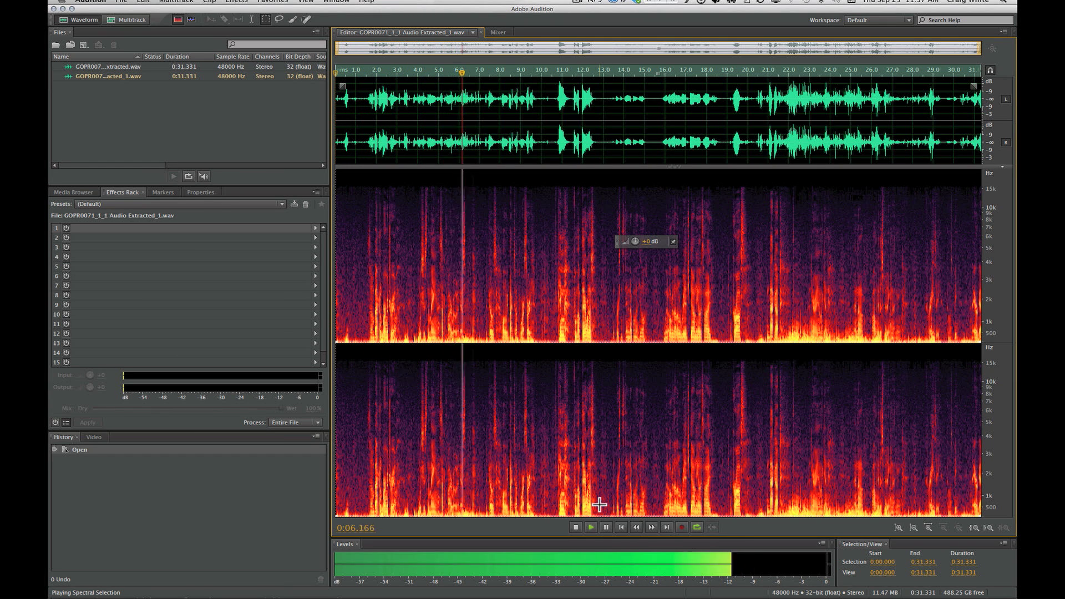
key("space")
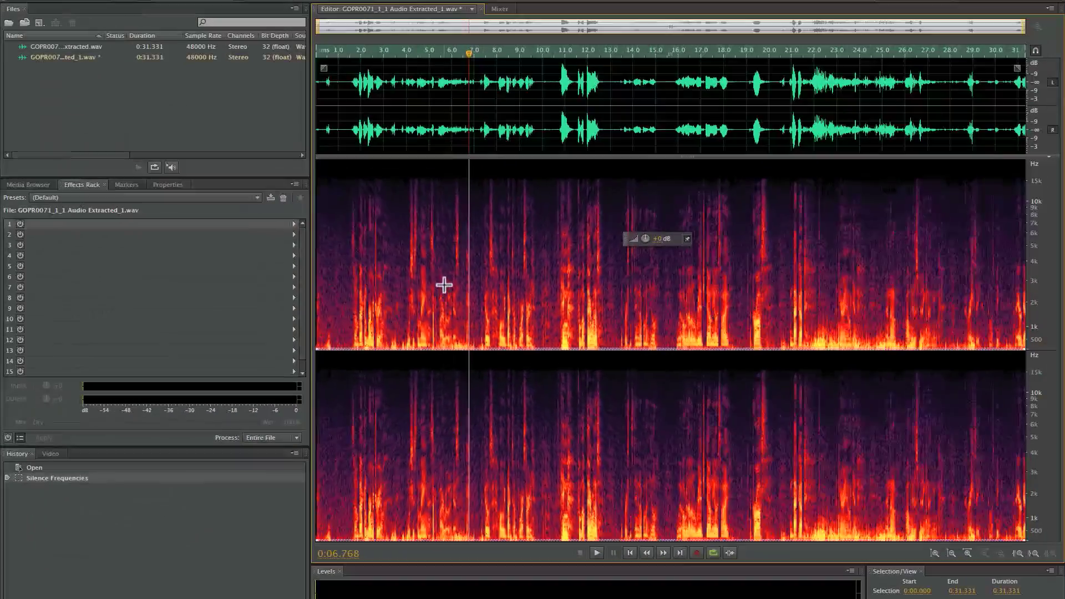
left_click(378, 197)
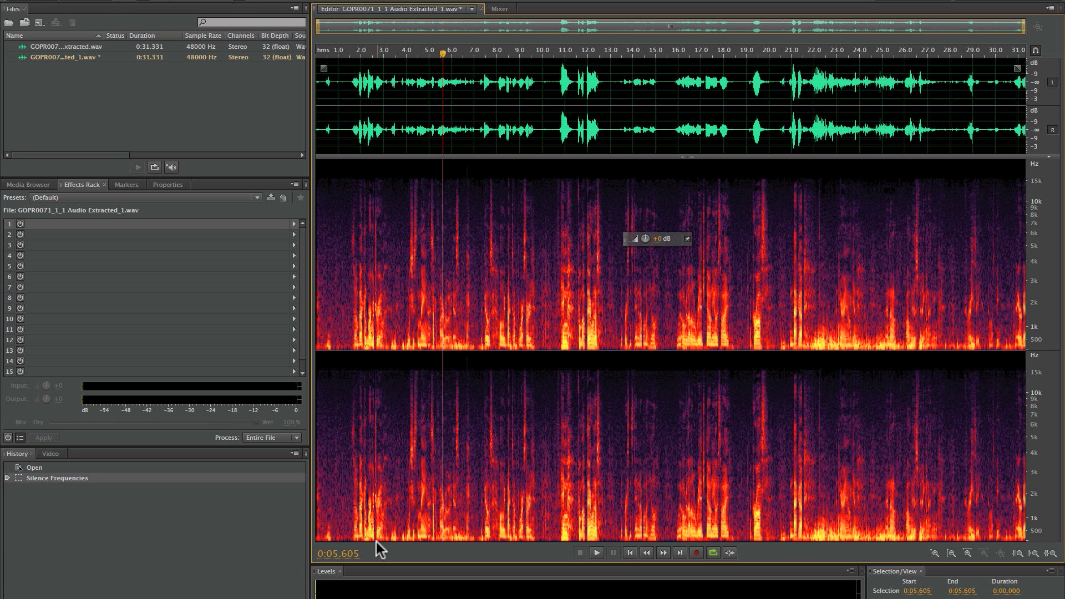
left_click_drag(442, 52, 309, 48)
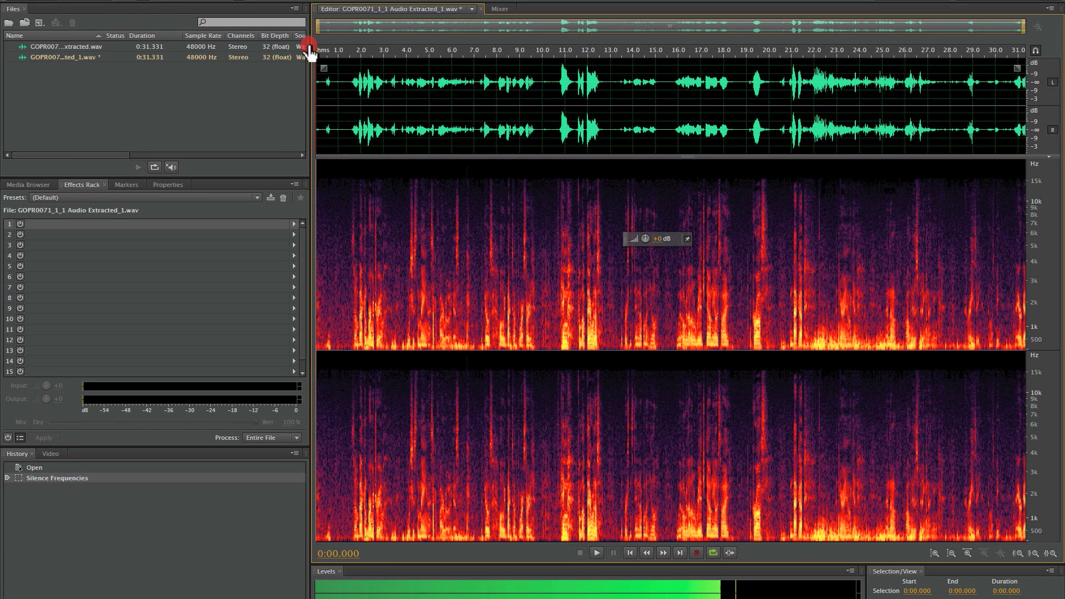
key("space")
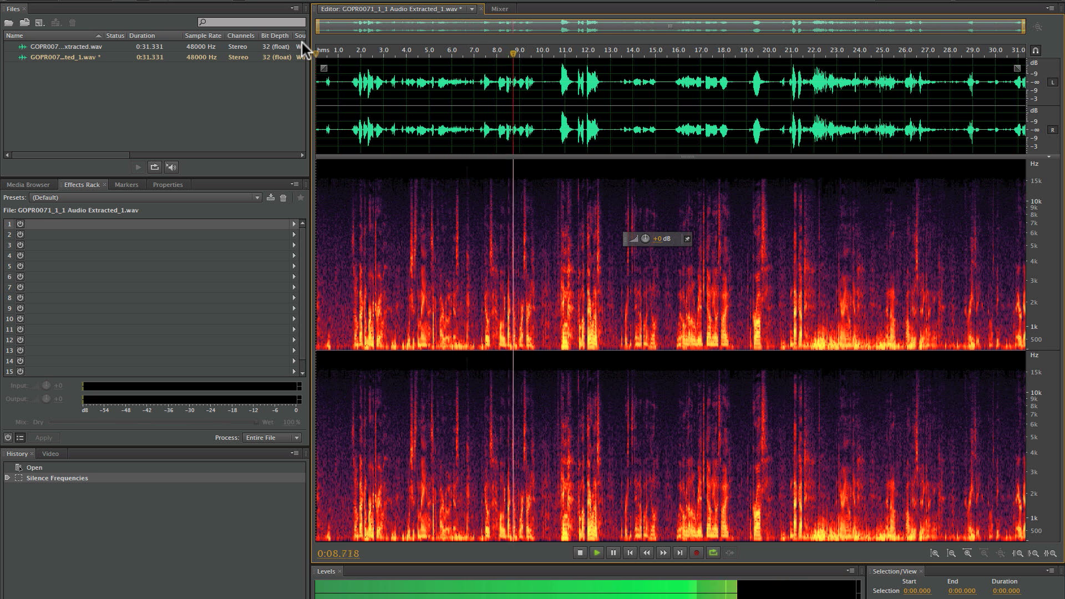
key("space")
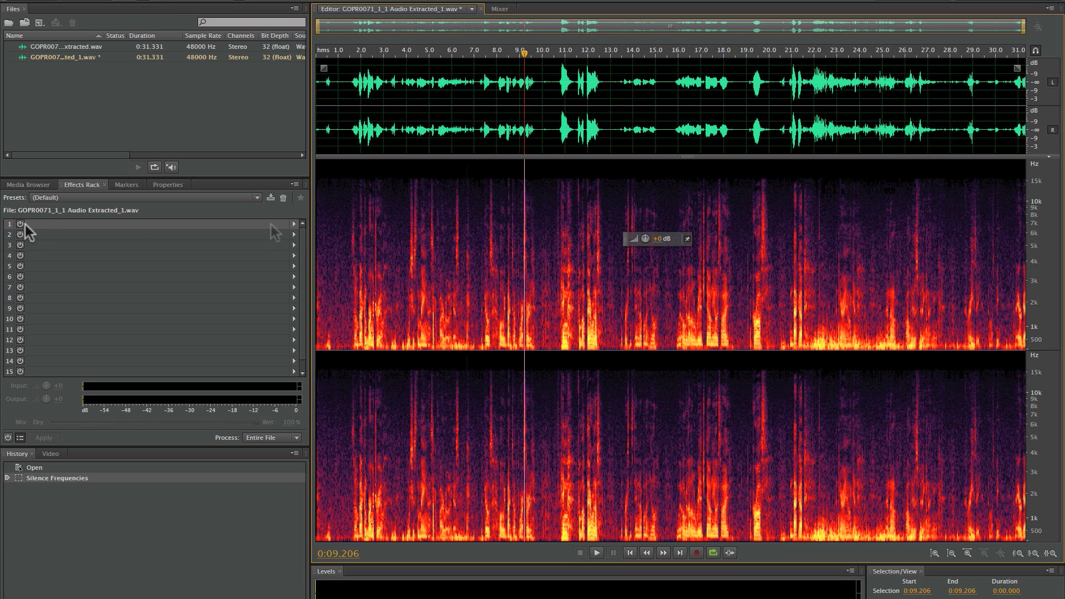
Step: Add a Parametric Equalizer to slot 1 of the Effects Rack
left_click(295, 223)
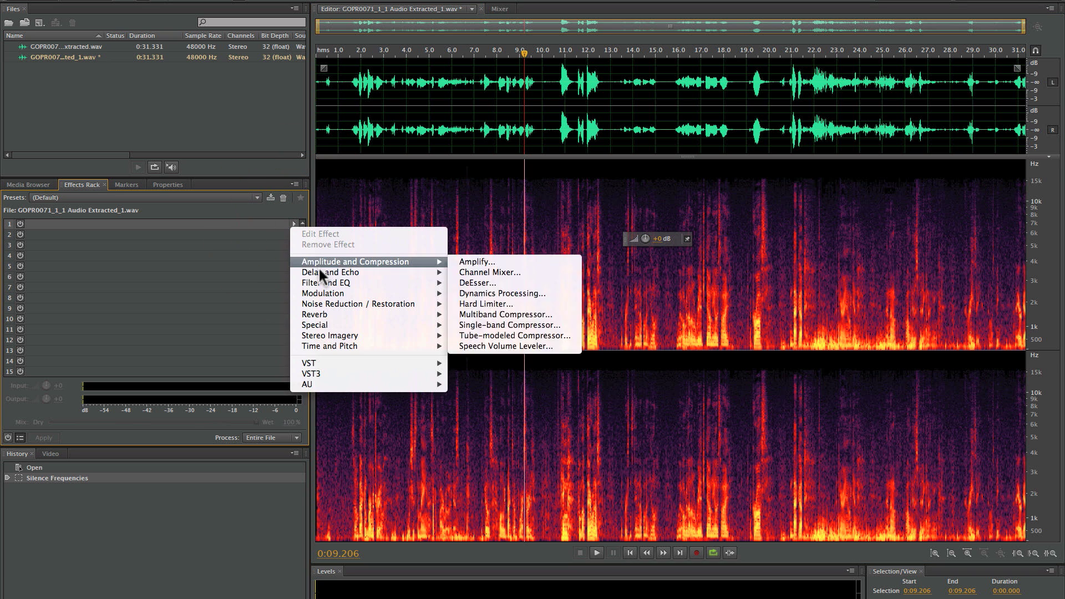
mouse_move(320, 272)
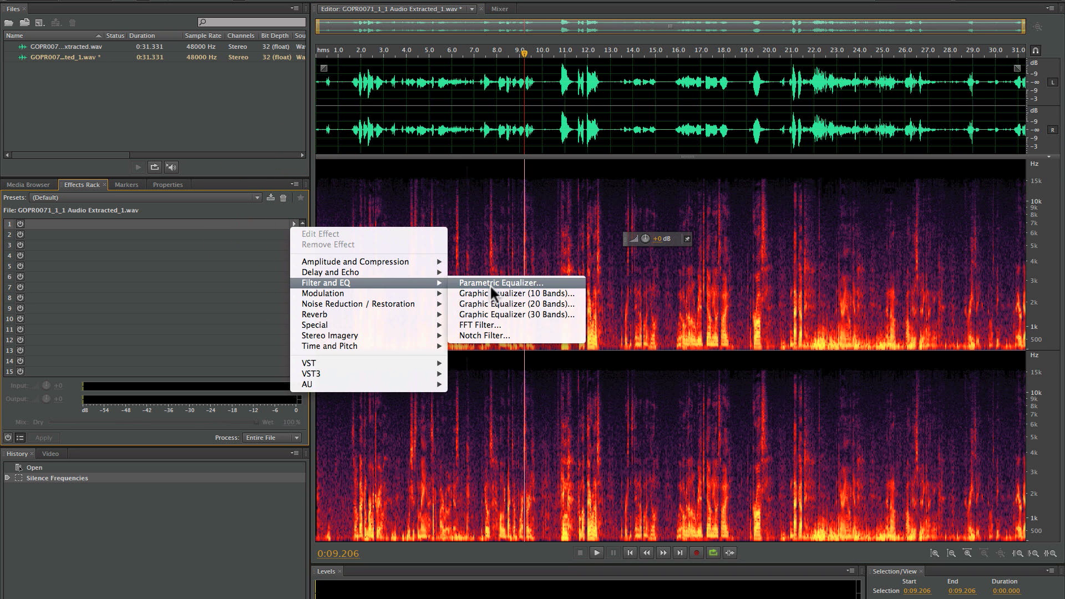
left_click(491, 282)
Step: Load the Vocal Enhancer-2 preset and disable its high-pass low cut
left_click(409, 185)
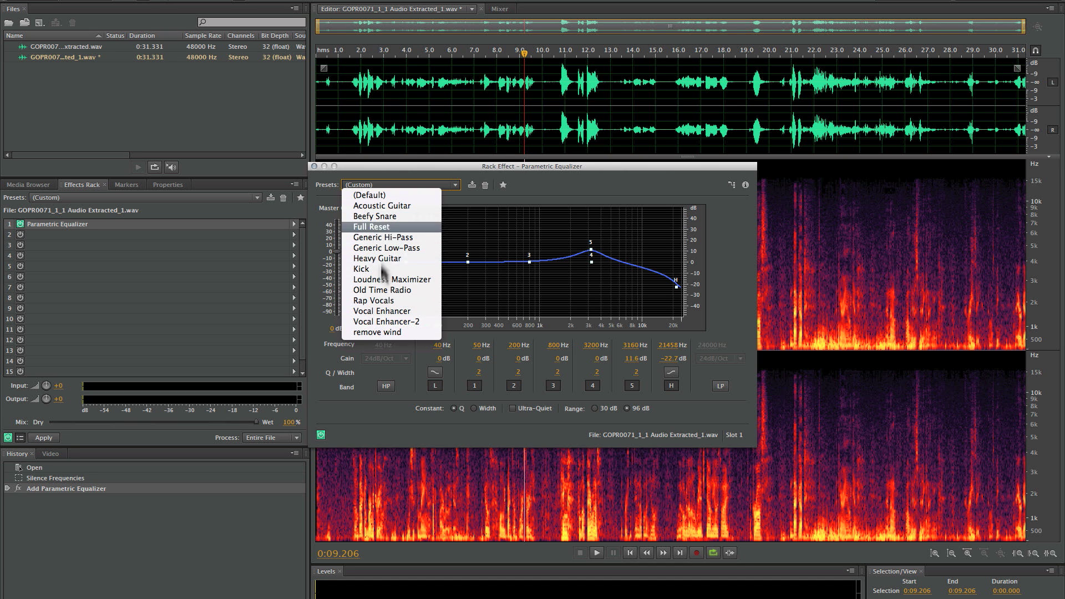
left_click(391, 308)
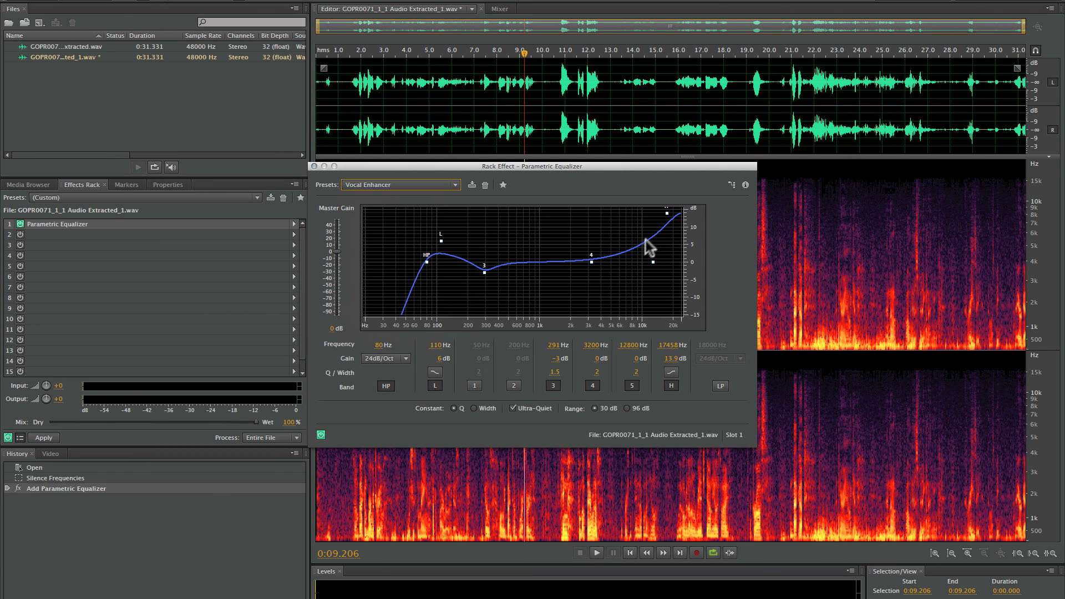
left_click(428, 185)
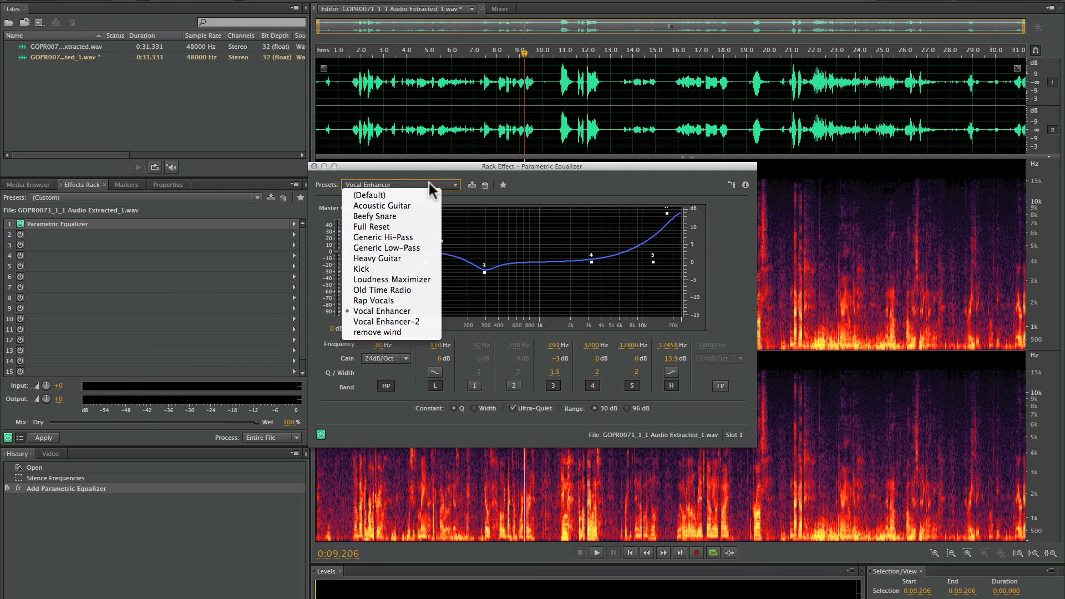
left_click(401, 319)
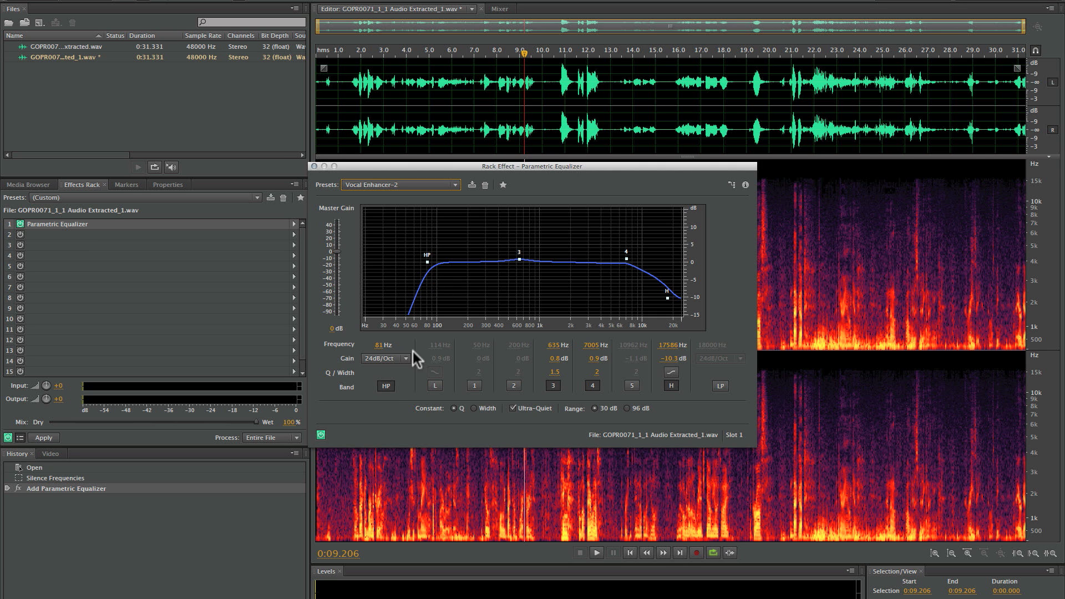
left_click(386, 387)
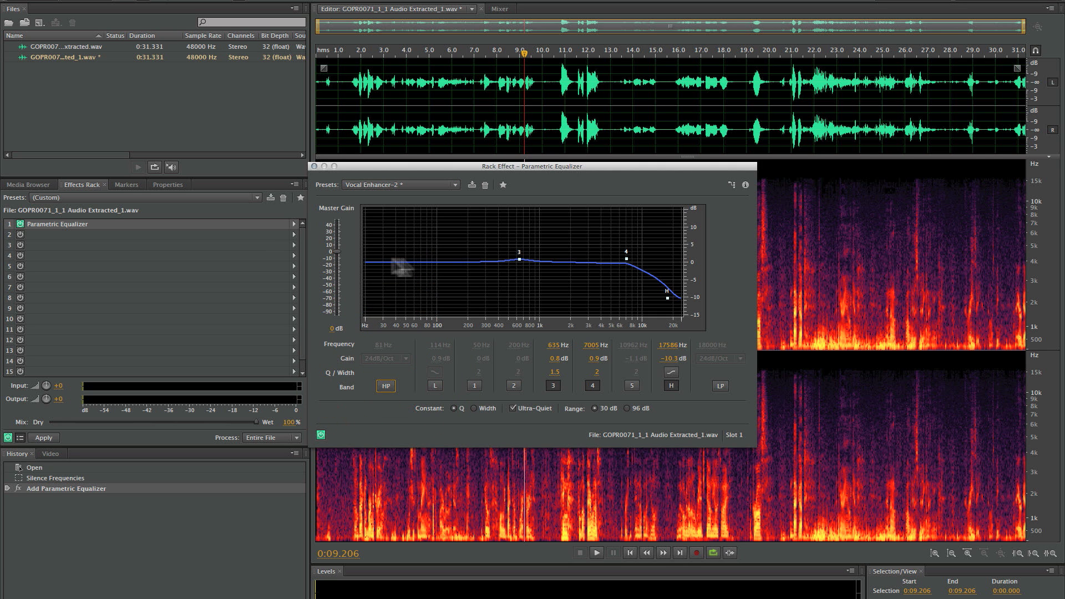
Step: Re-enable the high-pass band and compare the EQ'd audio against the bypassed original
left_click(386, 387)
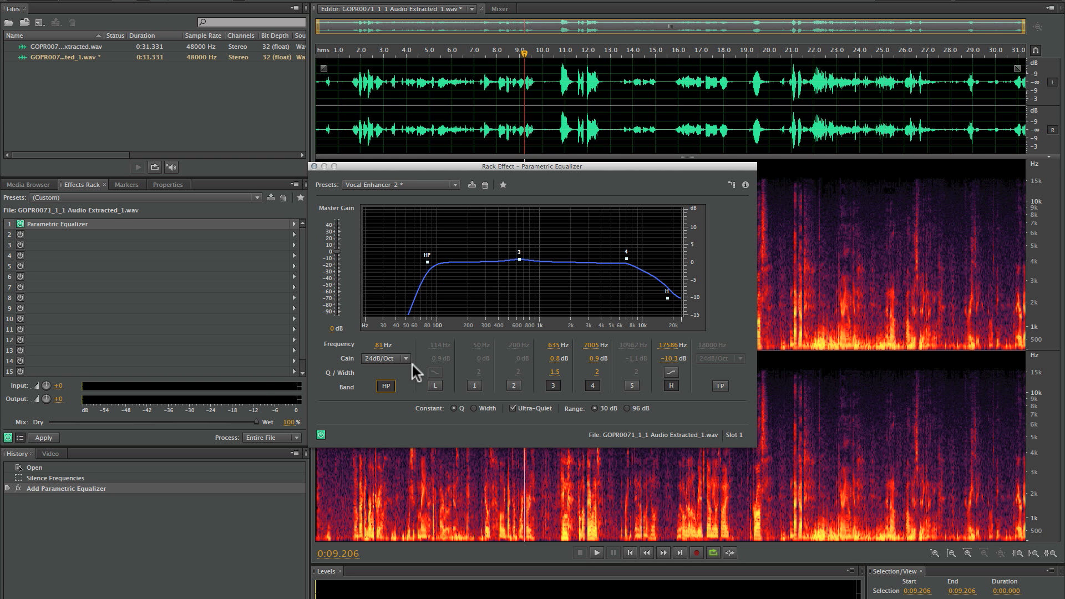
key("space")
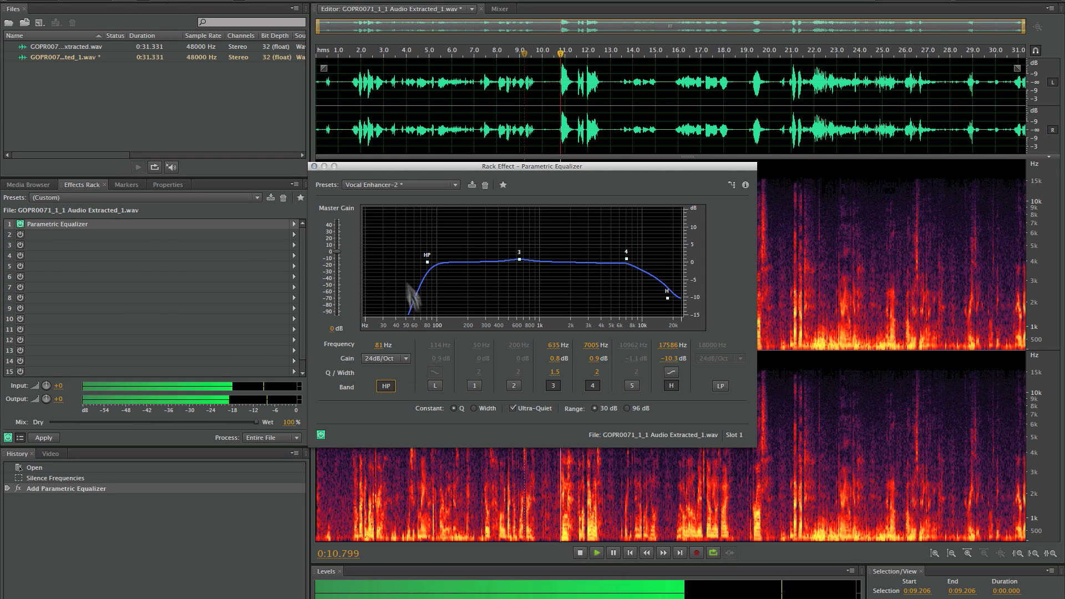
left_click(20, 224)
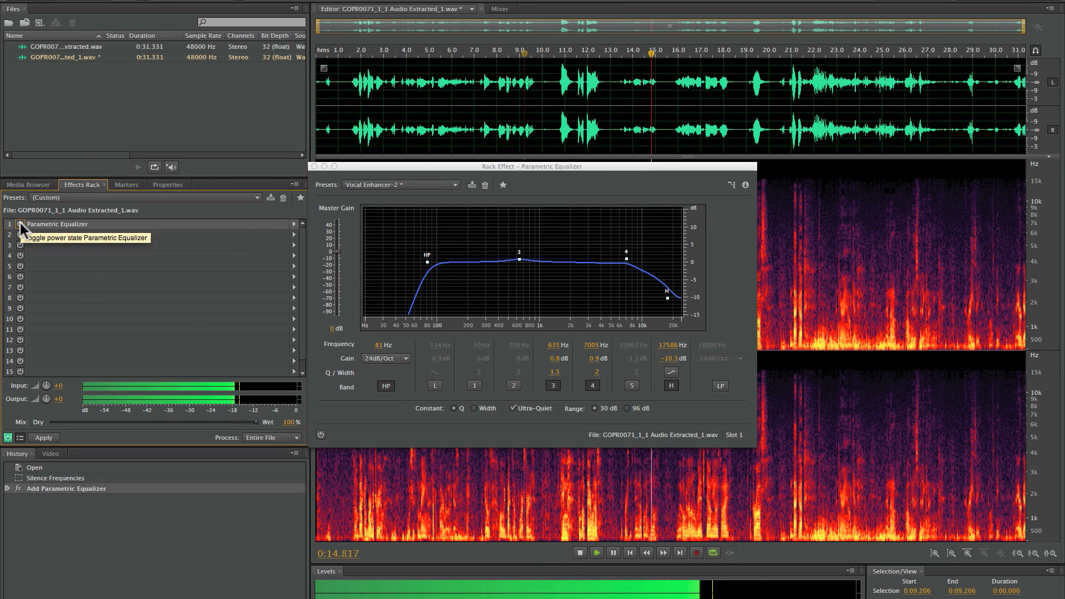
left_click(20, 224)
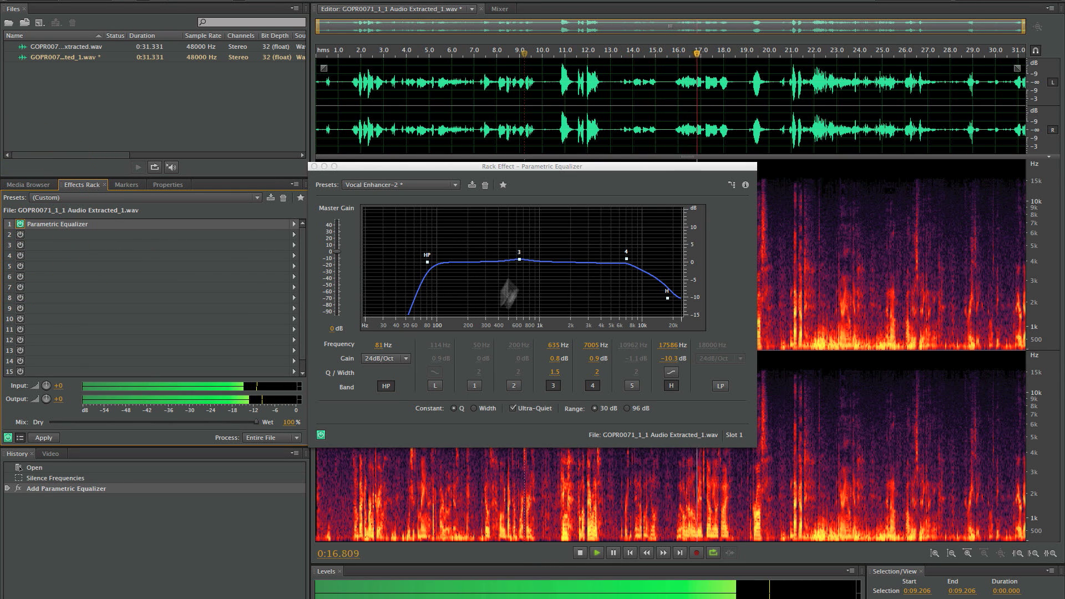
left_click_drag(511, 166, 599, 171)
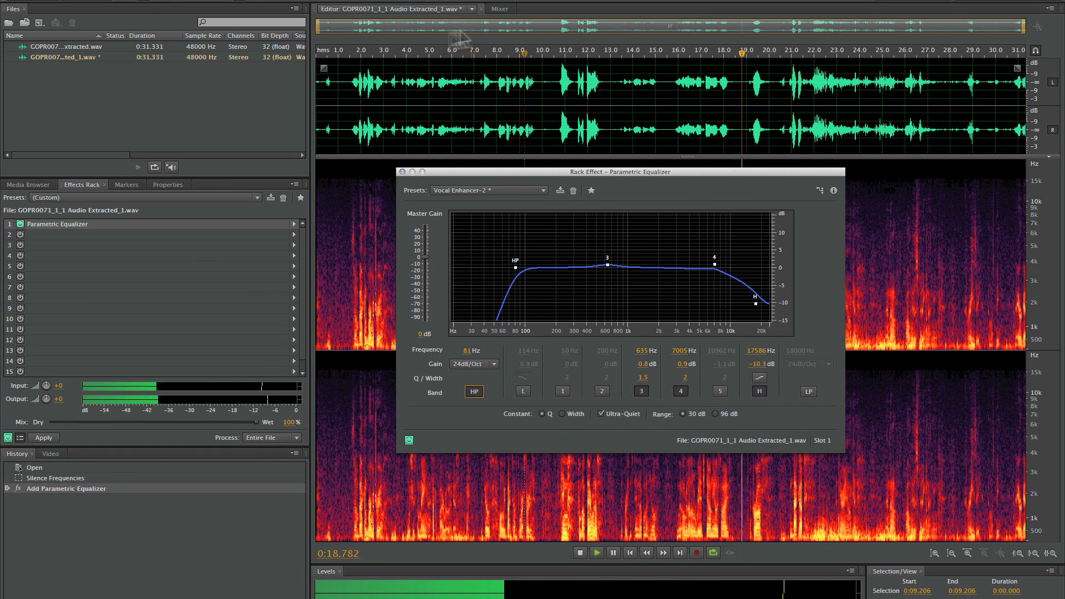
left_click(319, 51)
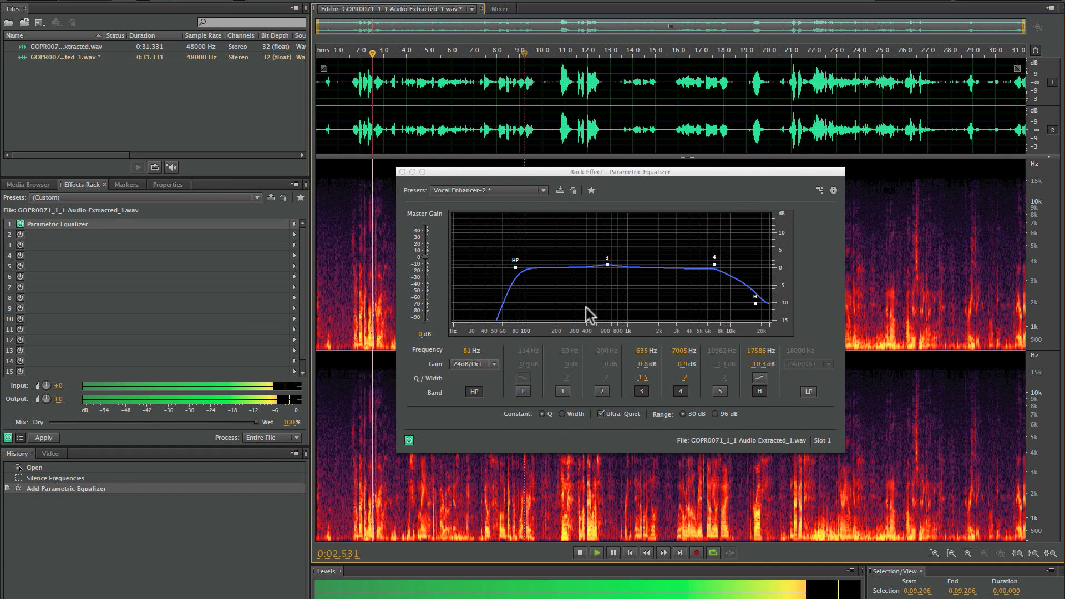
left_click(409, 440)
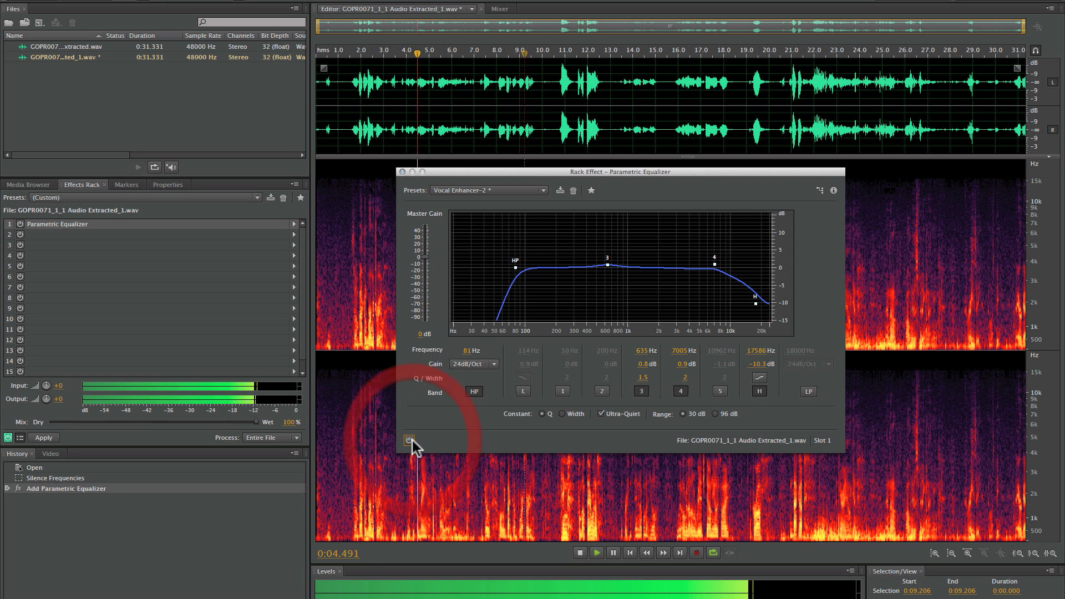
left_click(409, 440)
Step: Set the high shelf to 10826 Hz at -11.1 dB and add an 18000 Hz low-pass
left_click(610, 247)
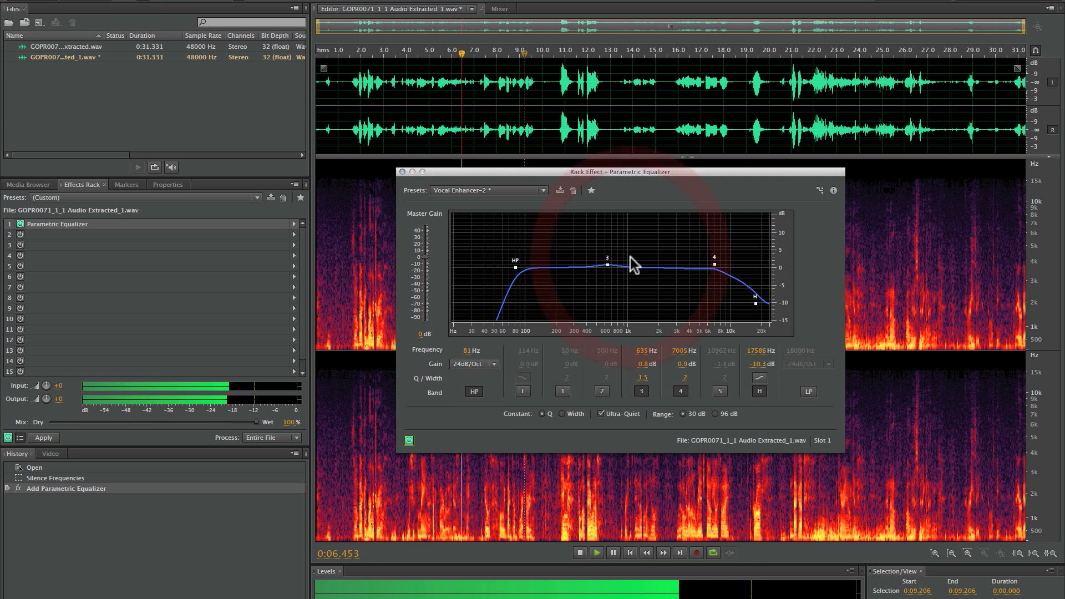
left_click_drag(758, 306, 725, 321)
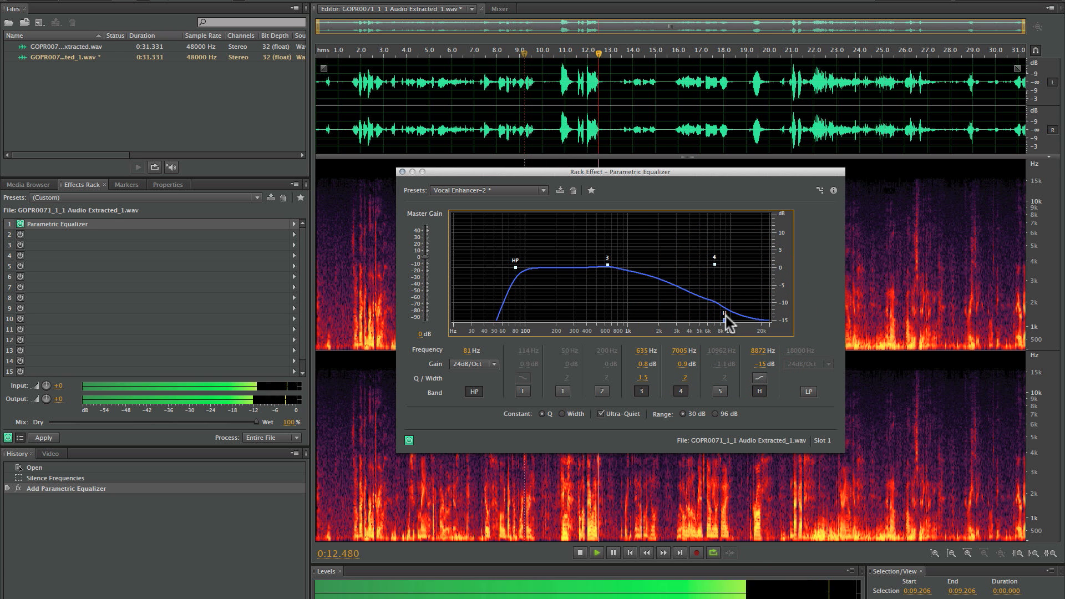
left_click_drag(725, 318, 735, 308)
left_click(808, 391)
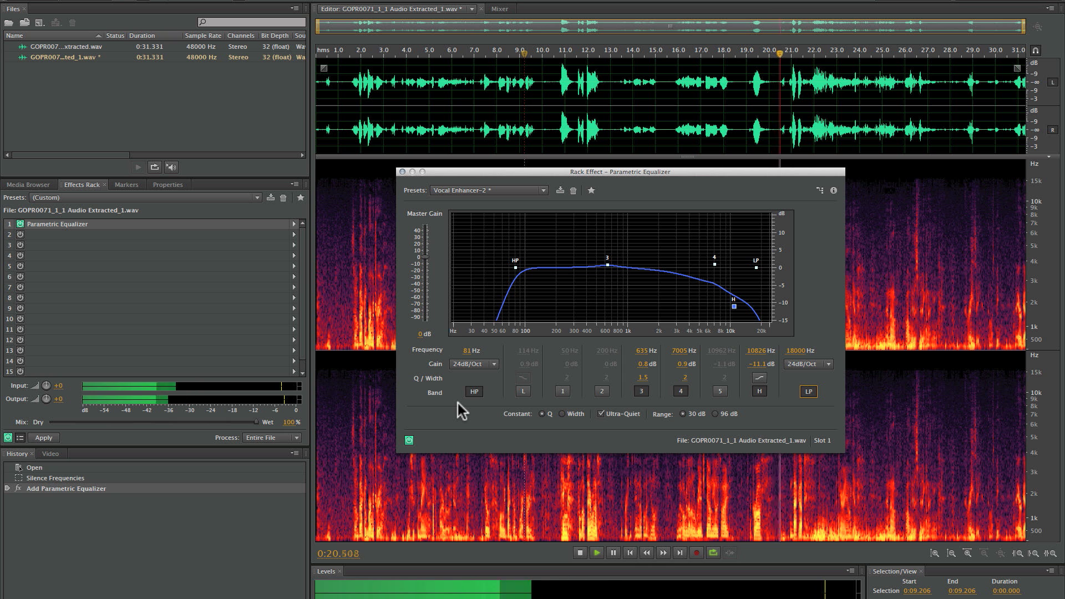
key("space")
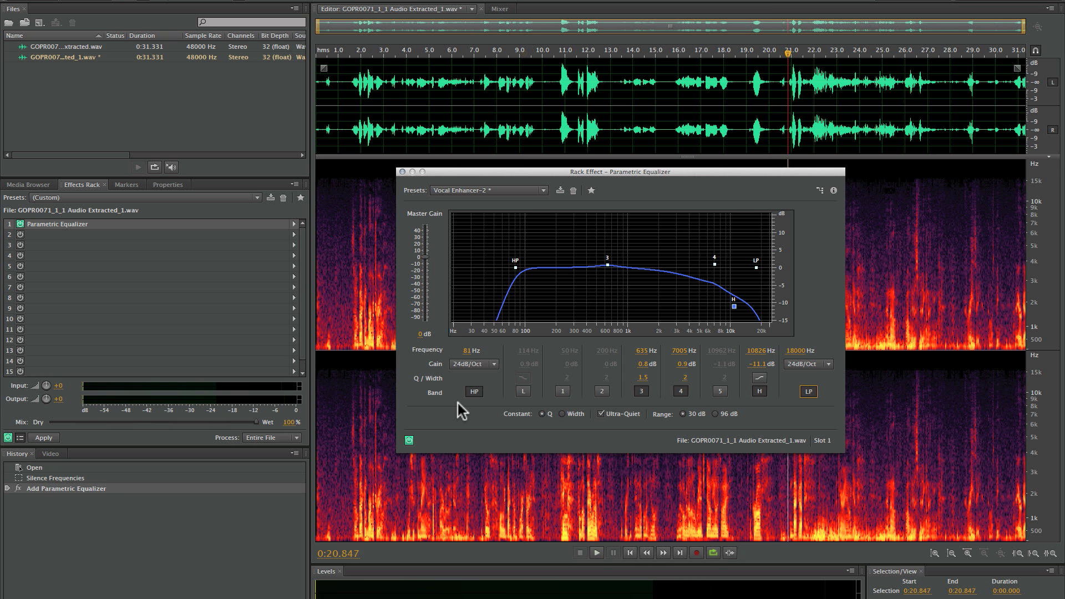
Step: Apply the Parametric Equalizer to the whole file and save GOPR0071_1_1 Audio Extracted_1.wav
left_click(402, 172)
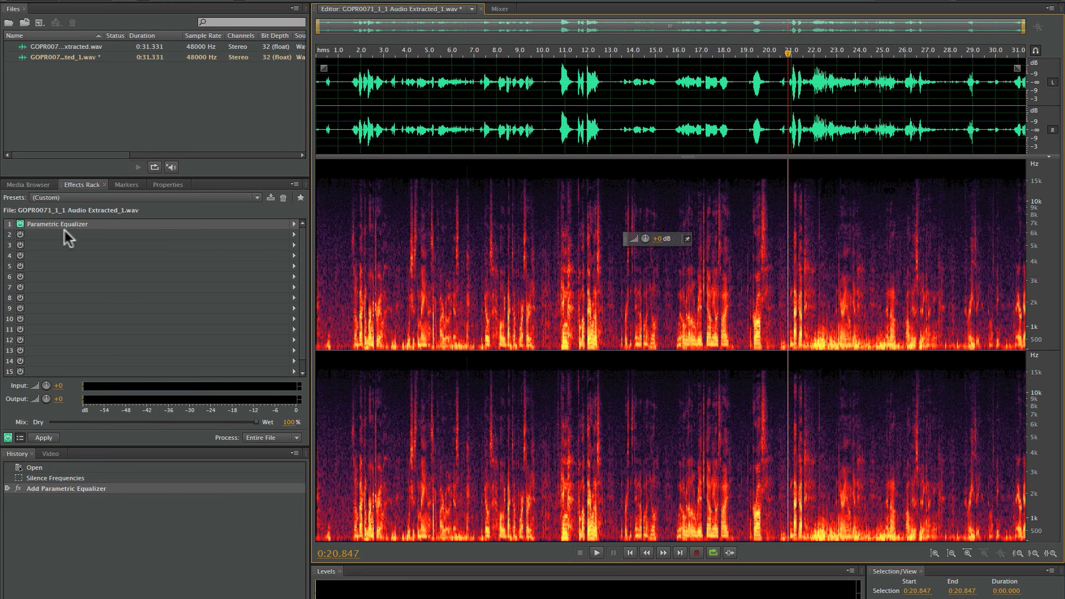
left_click(291, 234)
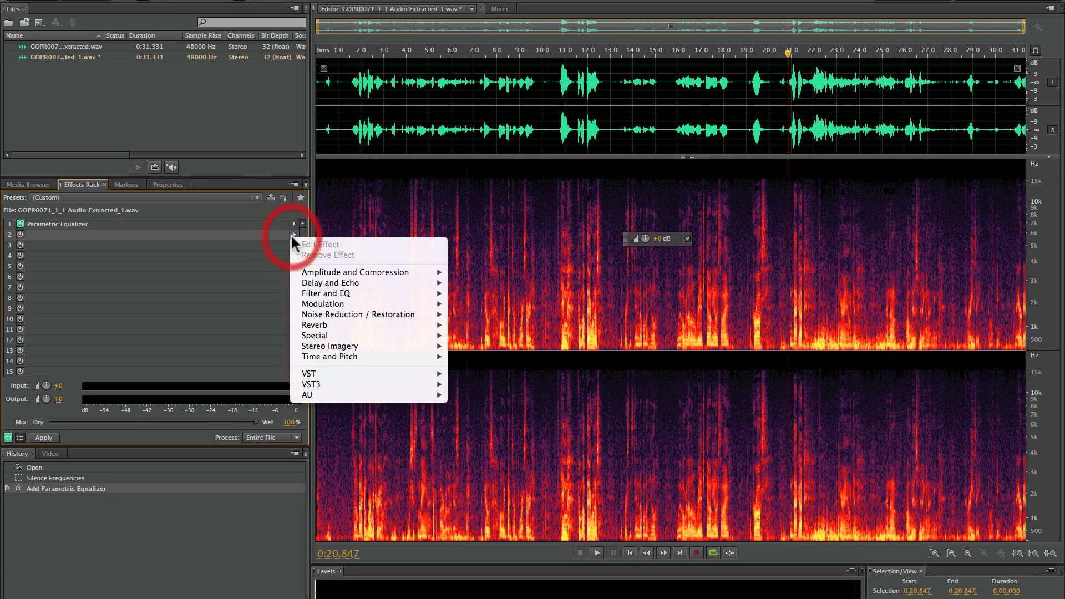
left_click(204, 224)
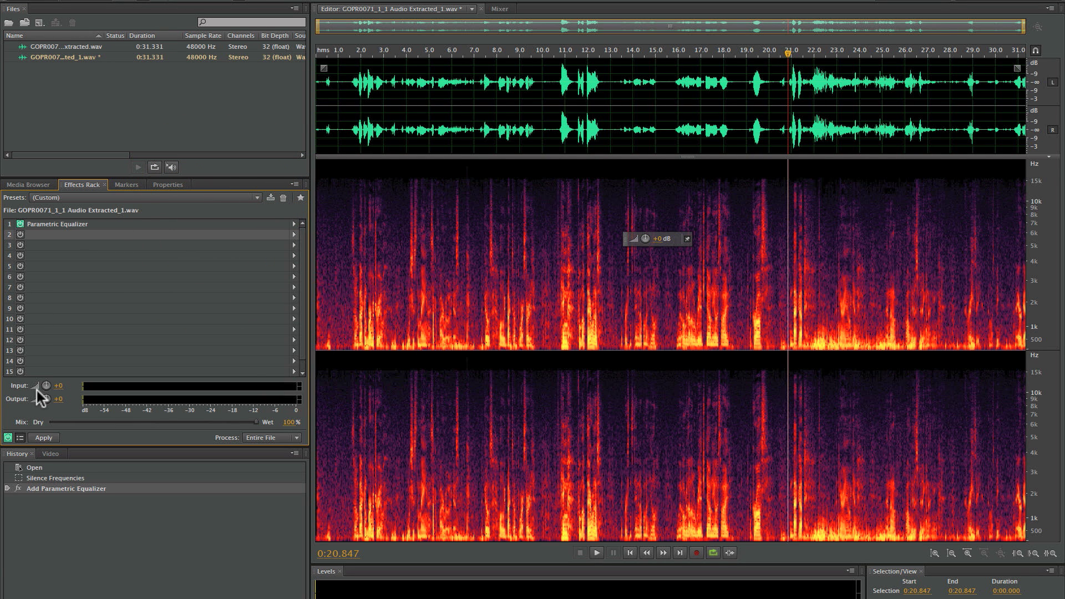
left_click(44, 437)
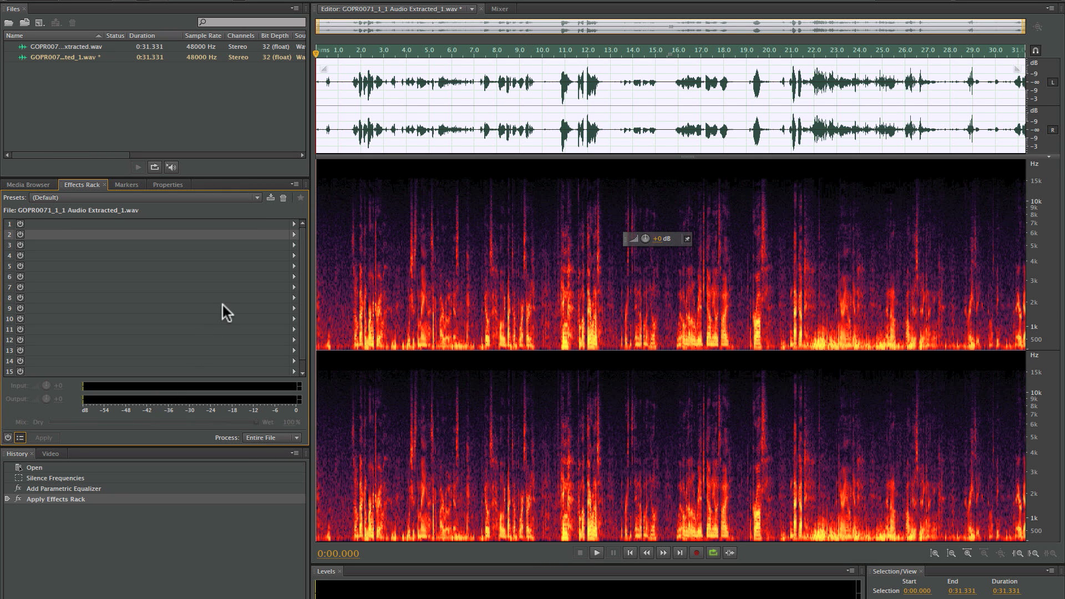
left_click(83, 0)
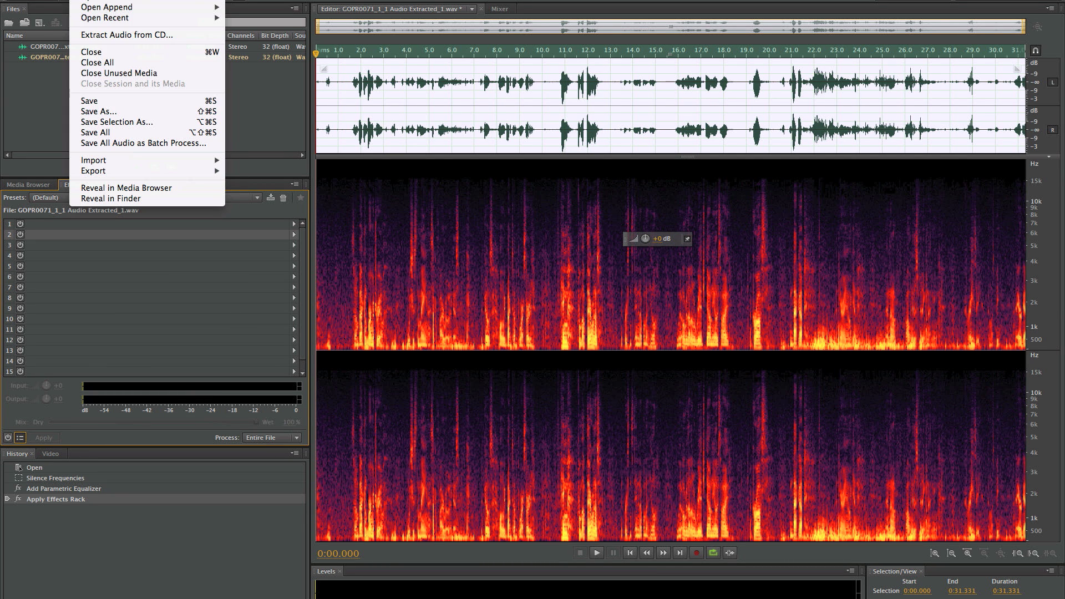
left_click(94, 100)
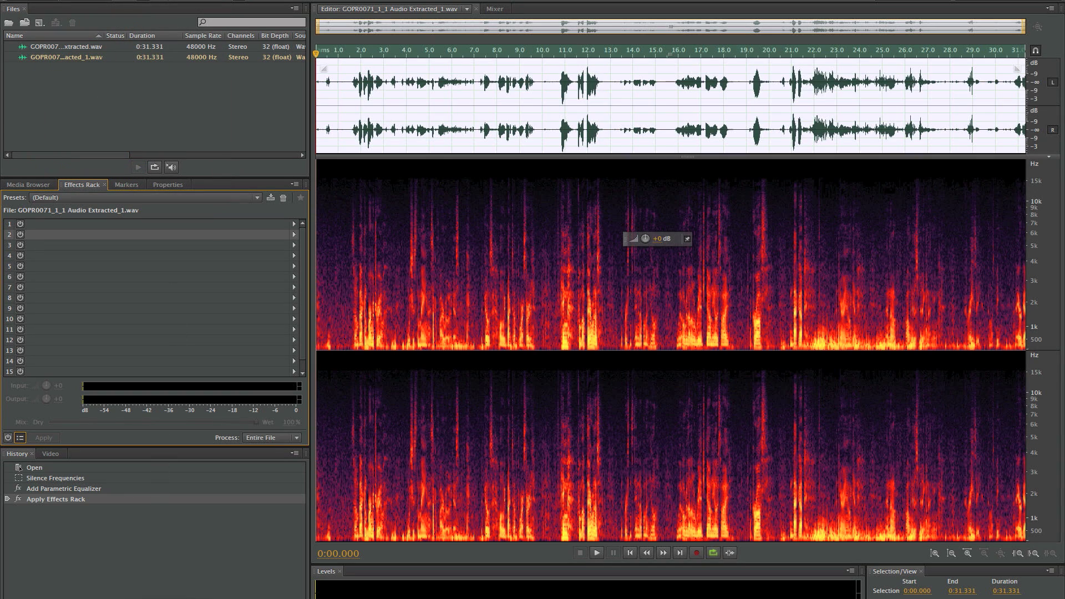
Step: Switch to Premiere Pro and play Sequence 01 from the start with the EQ'd audio
mouse_move(142, 582)
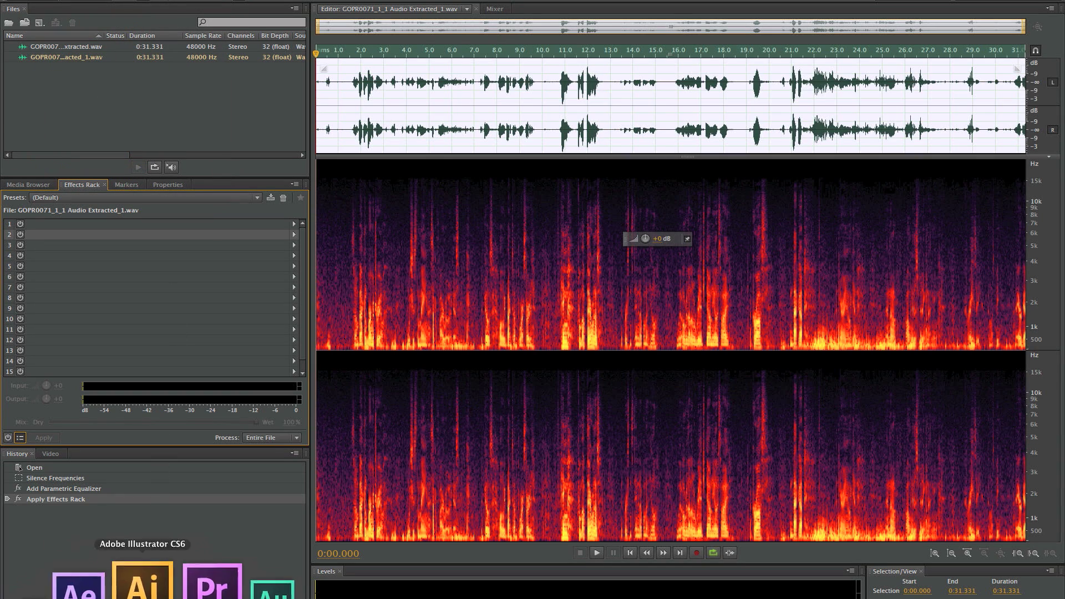
left_click(179, 587)
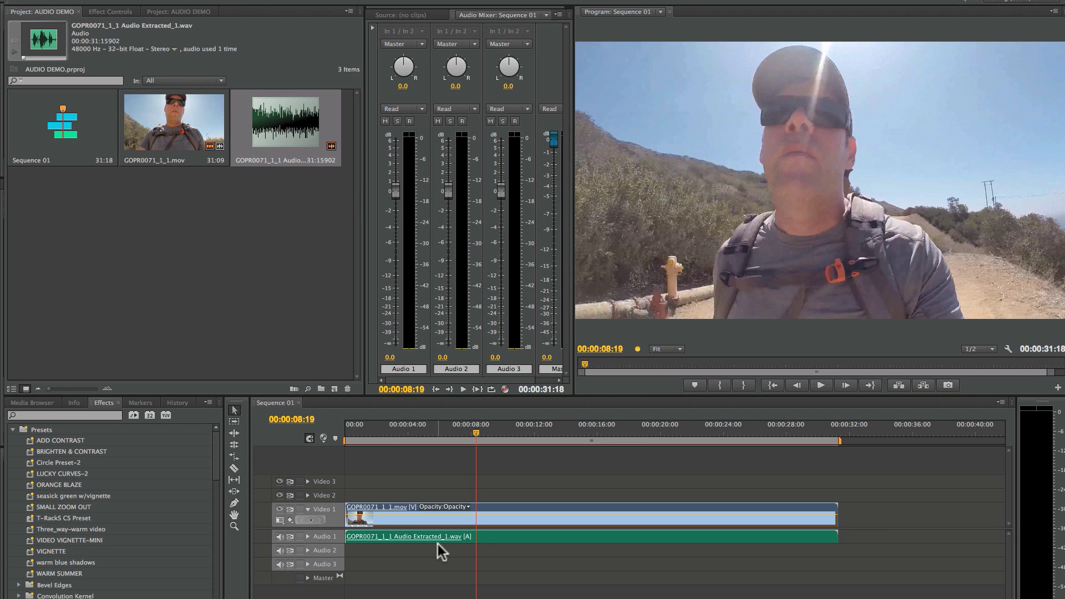
left_click_drag(477, 435, 311, 431)
key("space")
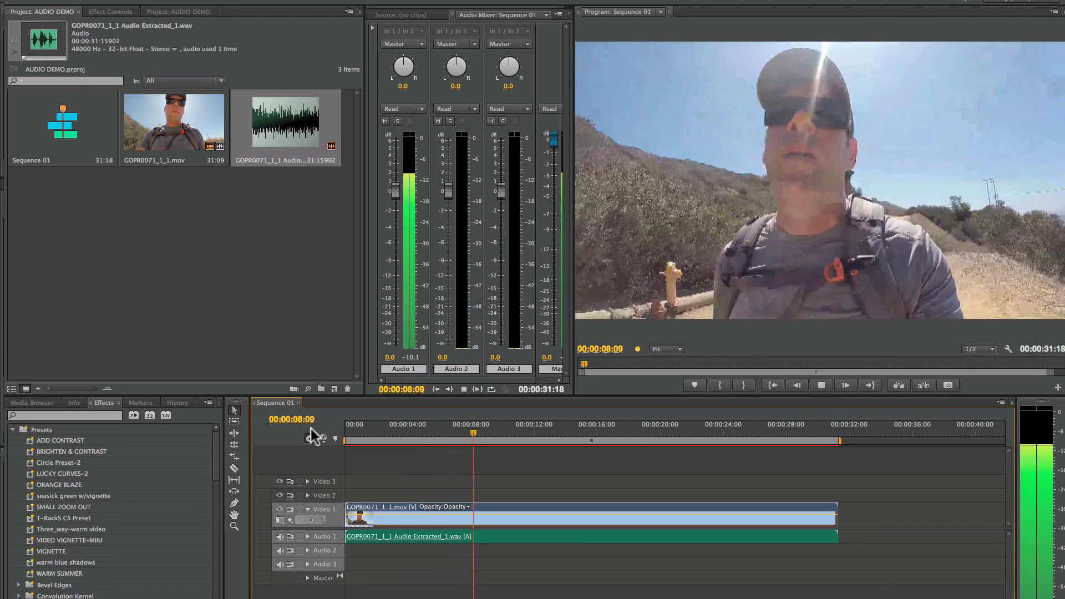
key("space")
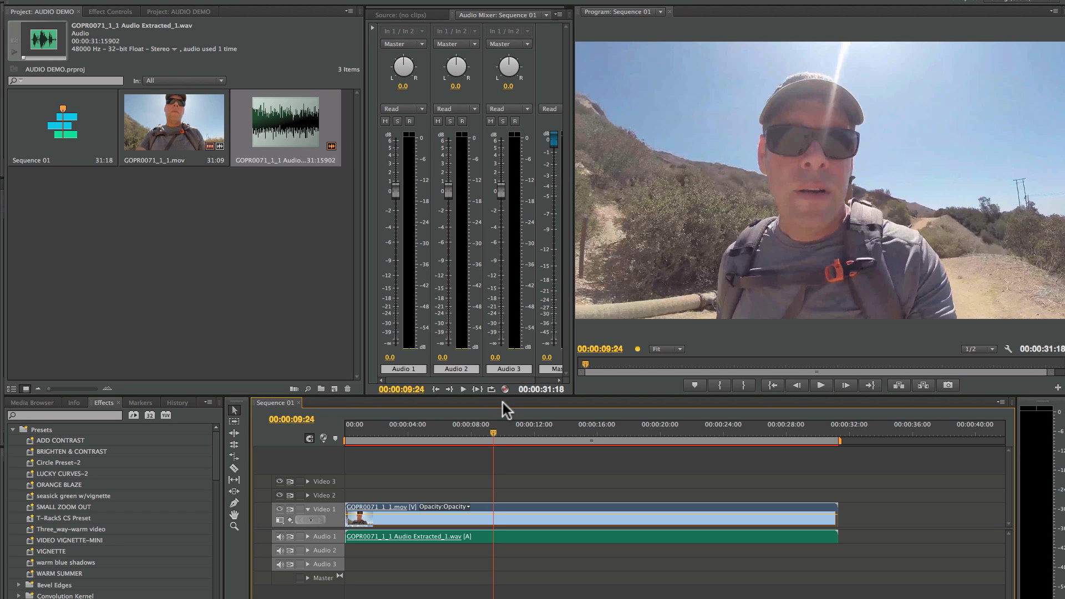
Step: Scrub the timeline between about four and nine and a half seconds to review the audio
left_click_drag(494, 432, 472, 432)
key("space")
left_click_drag(341, 435, 481, 434)
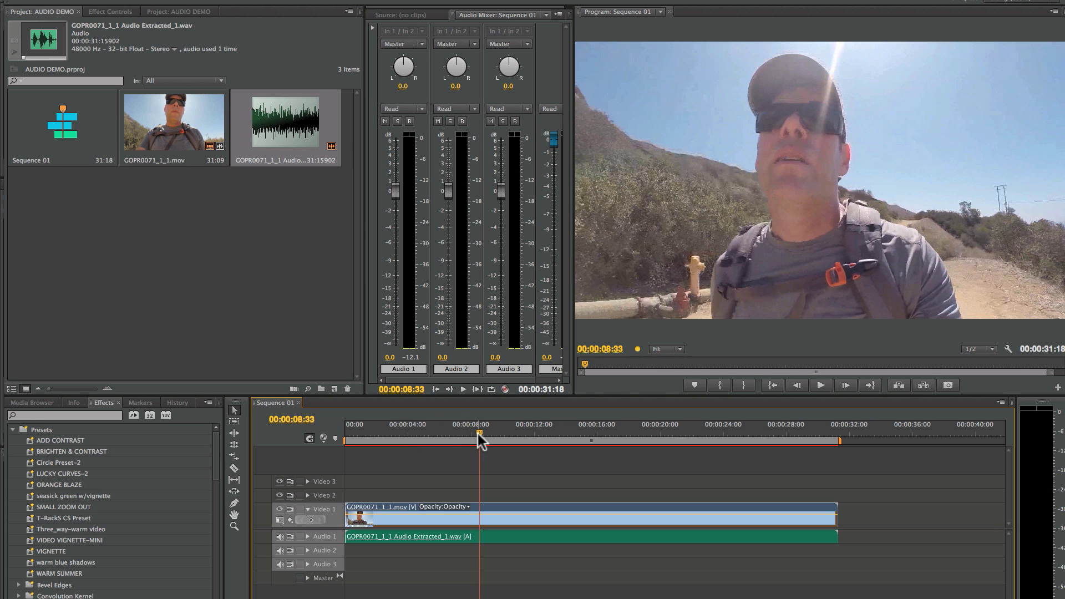
left_click_drag(477, 434, 414, 432)
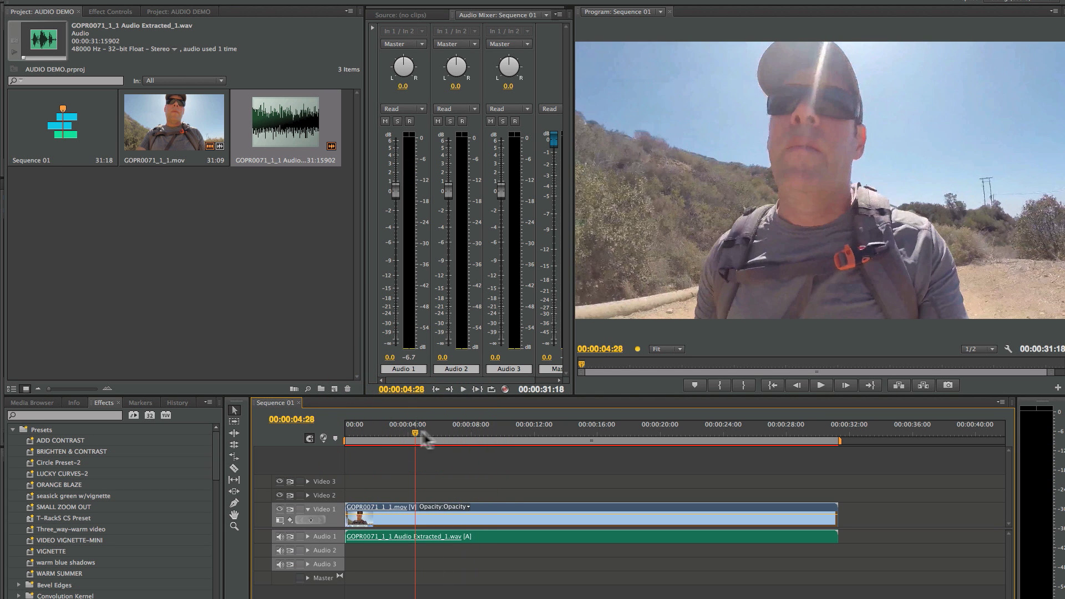
left_click(498, 431)
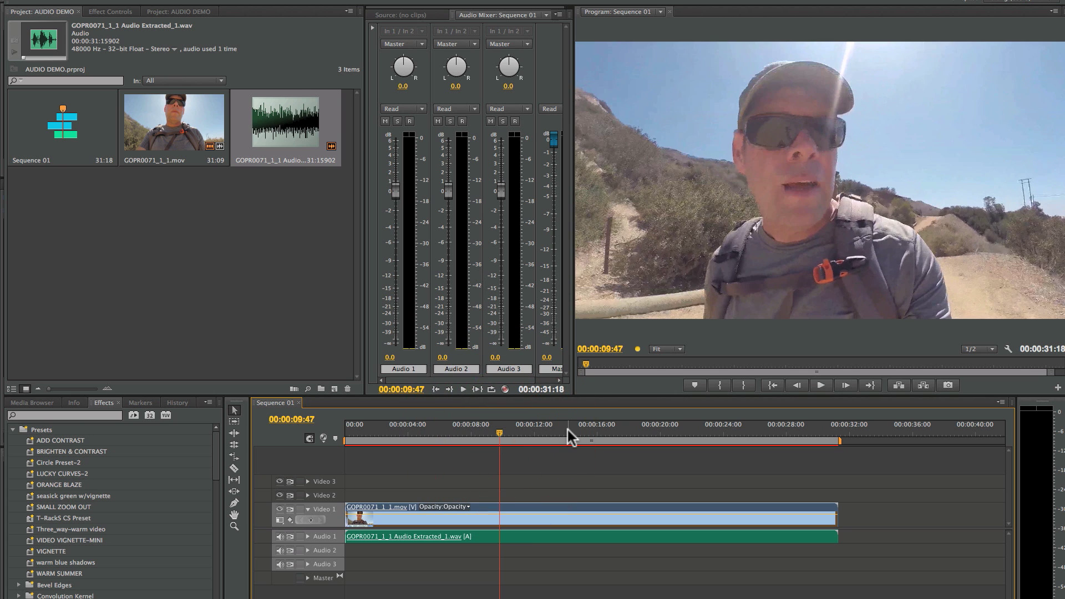